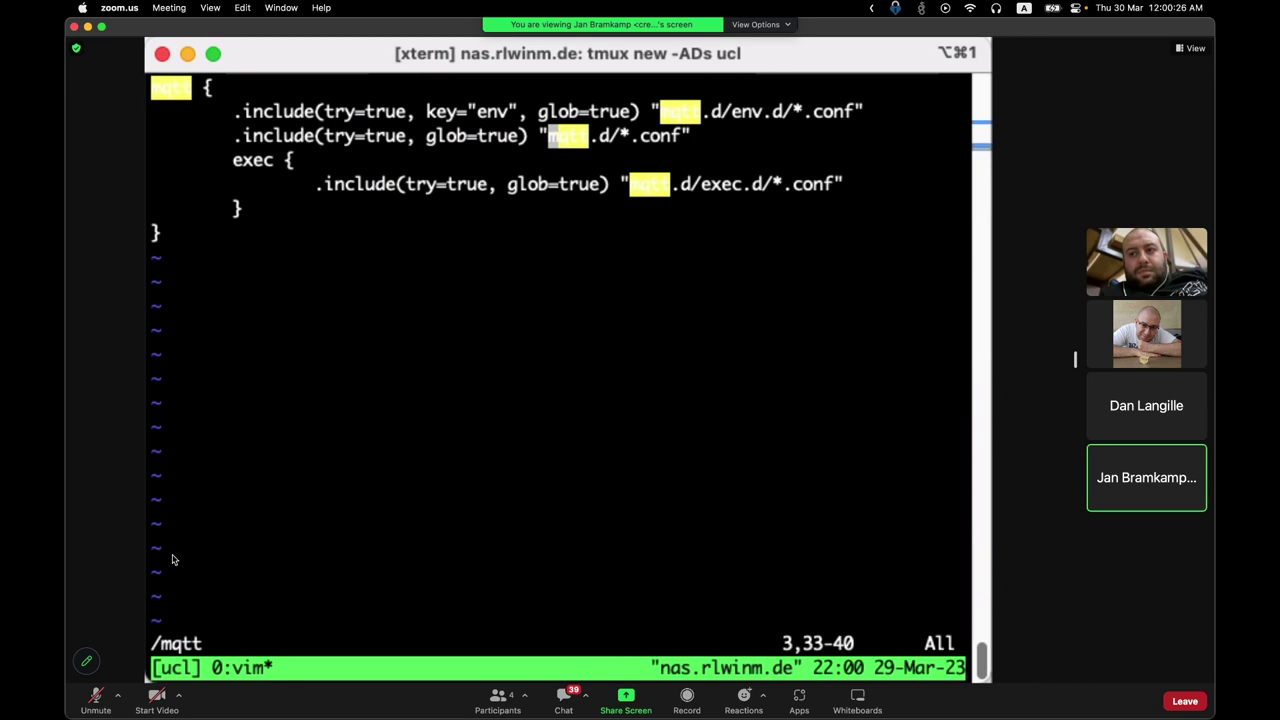
{"action": "type", "text": ":q"}
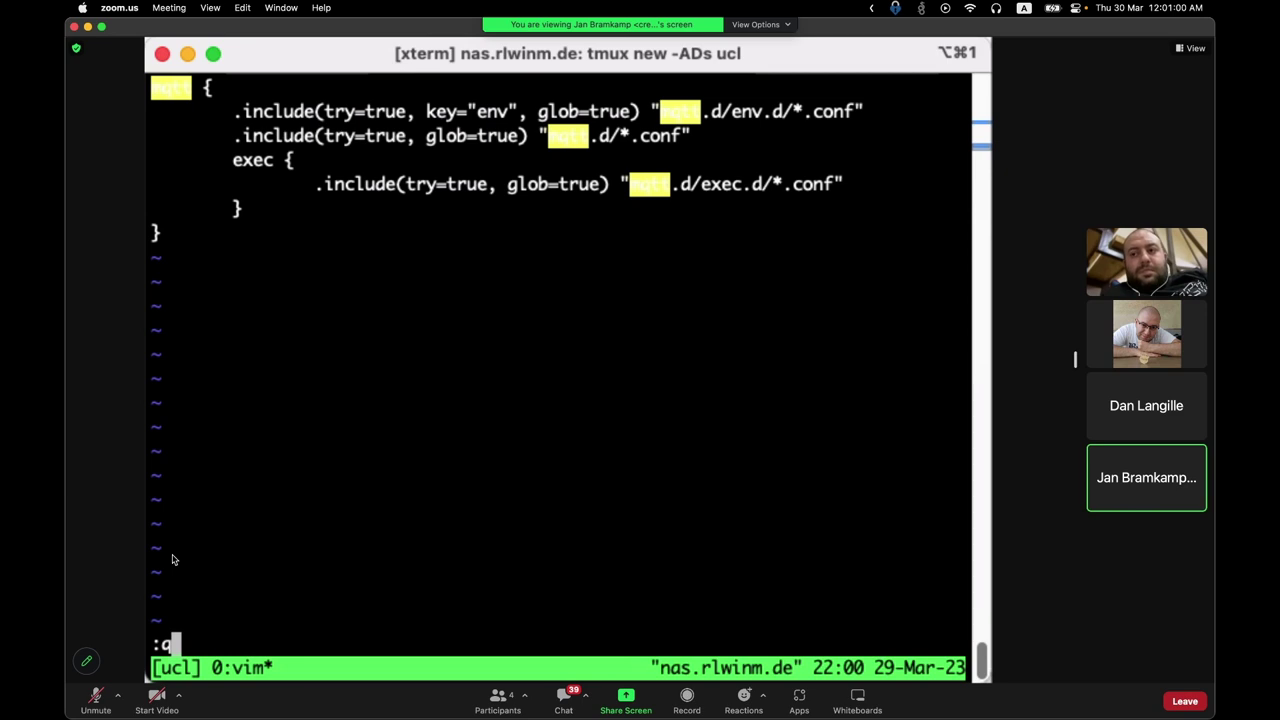
{"action": "type", "text": "jk"}
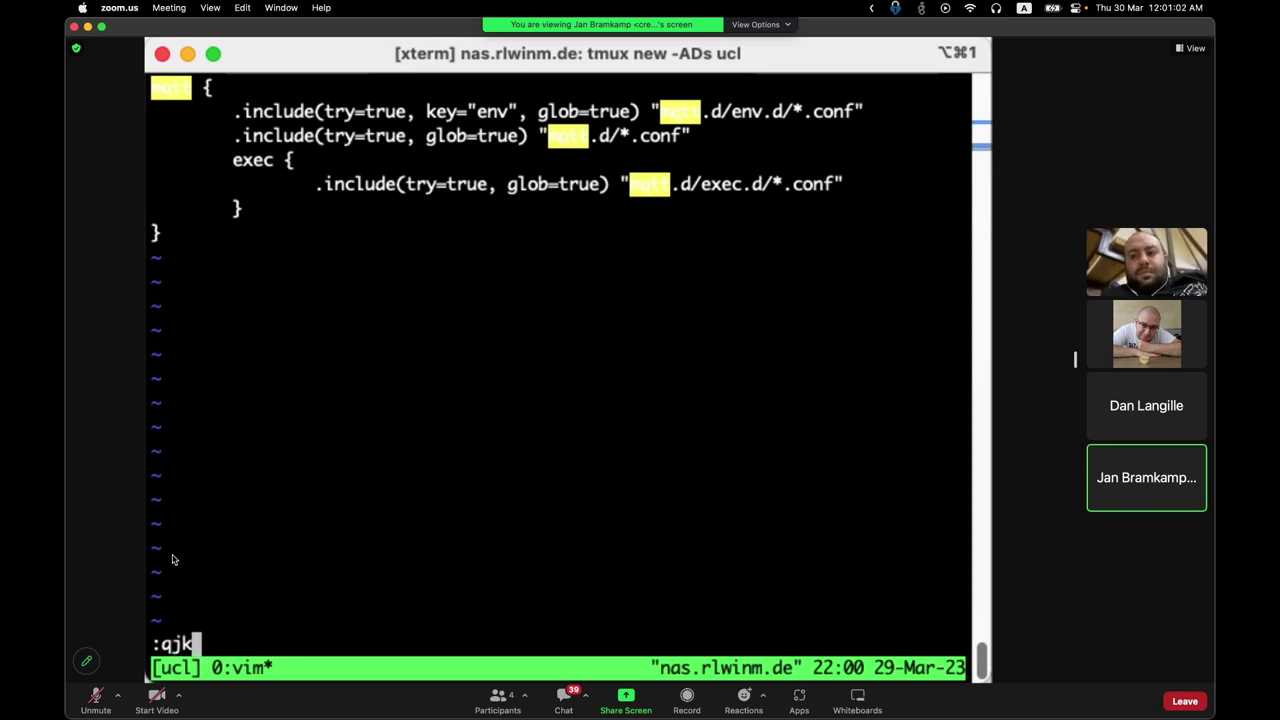
{"action": "key", "text": "Escape"}
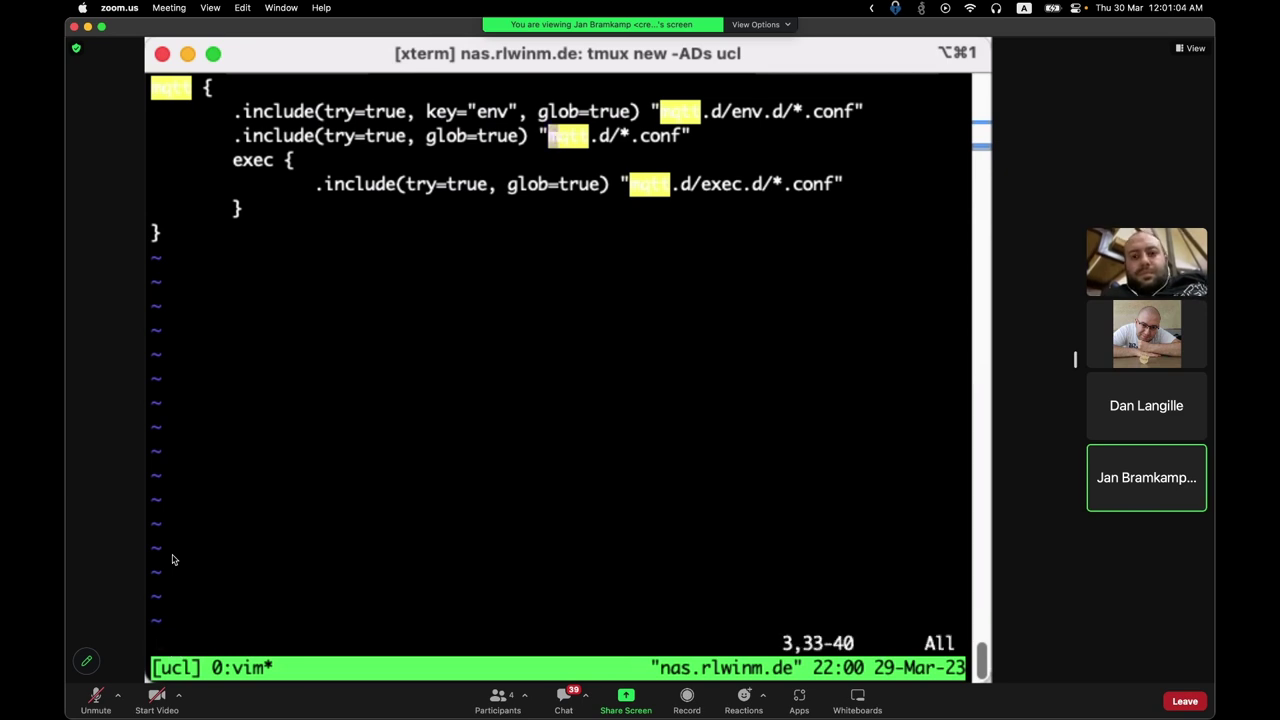
{"action": "type", "text": ":q"}
Step: Quit vim, then cd into mqtt.d and list env.d, exec.d, fs_layout.conf and os-freebsd-13.1p7.conf
{"action": "key", "text": "Return"}
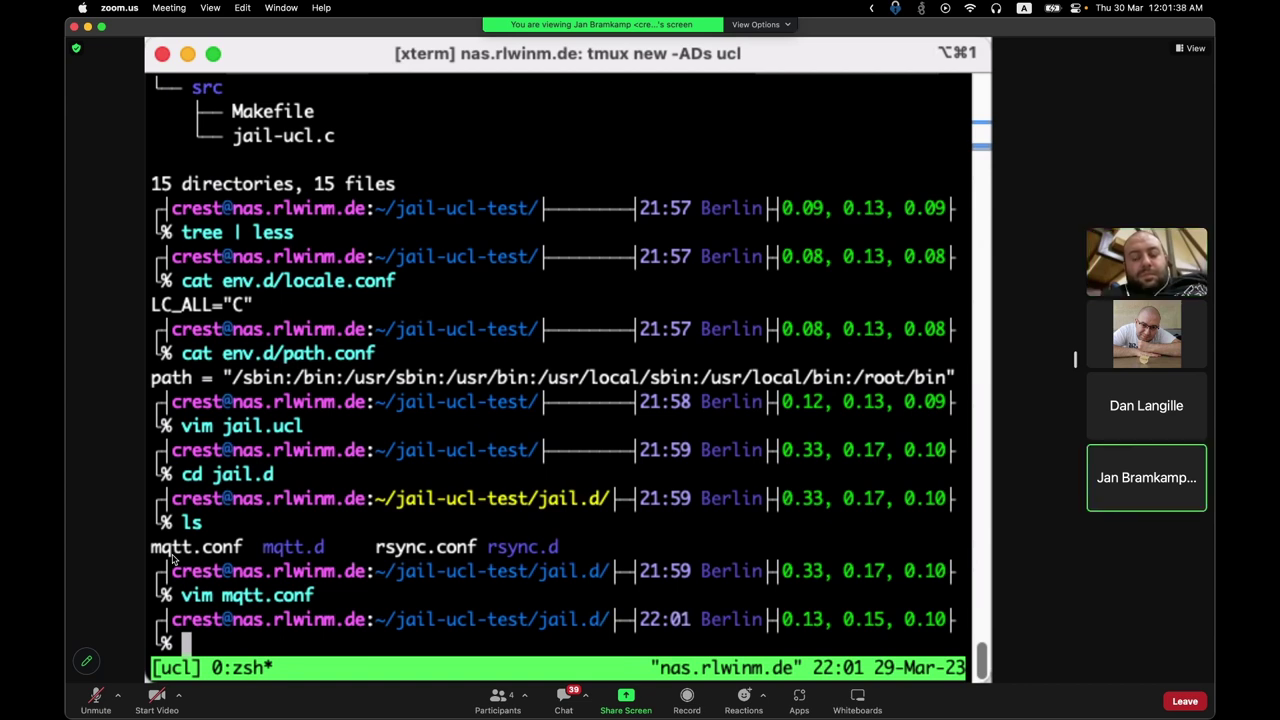
{"action": "type", "text": "vo"}
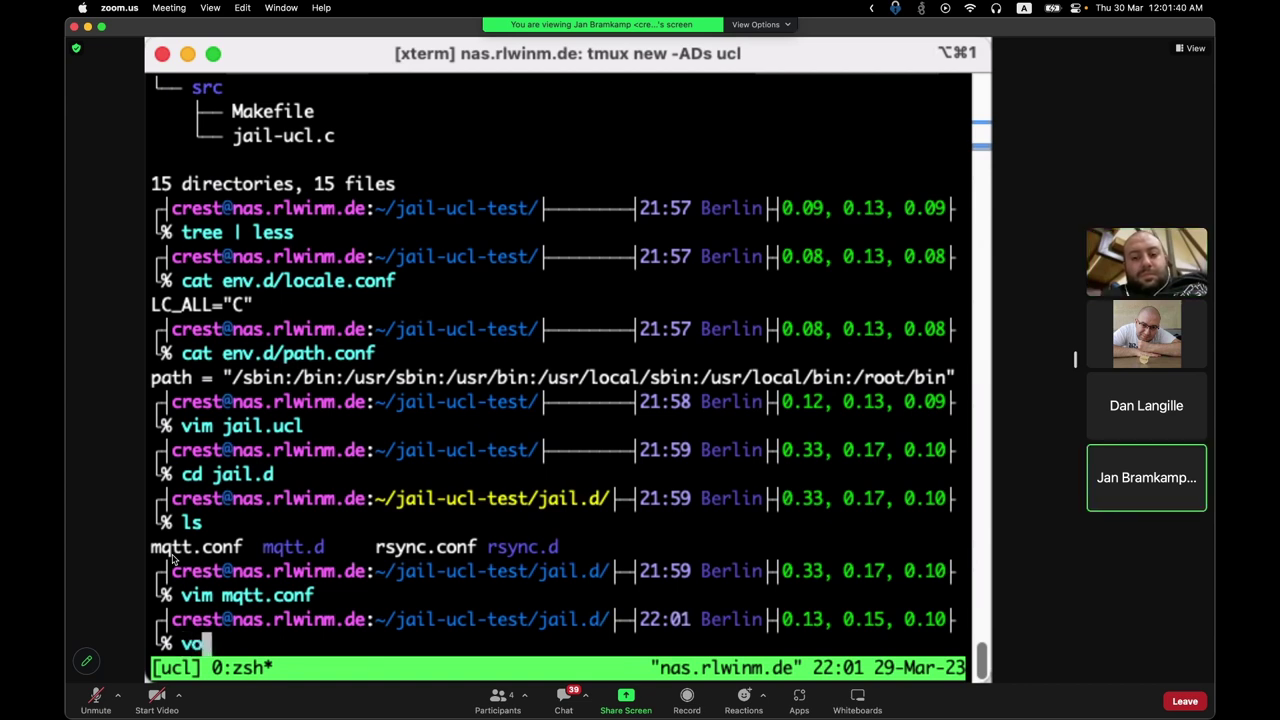
{"action": "key", "text": "BackSpace"}
{"action": "type", "text": "im mqtt."}
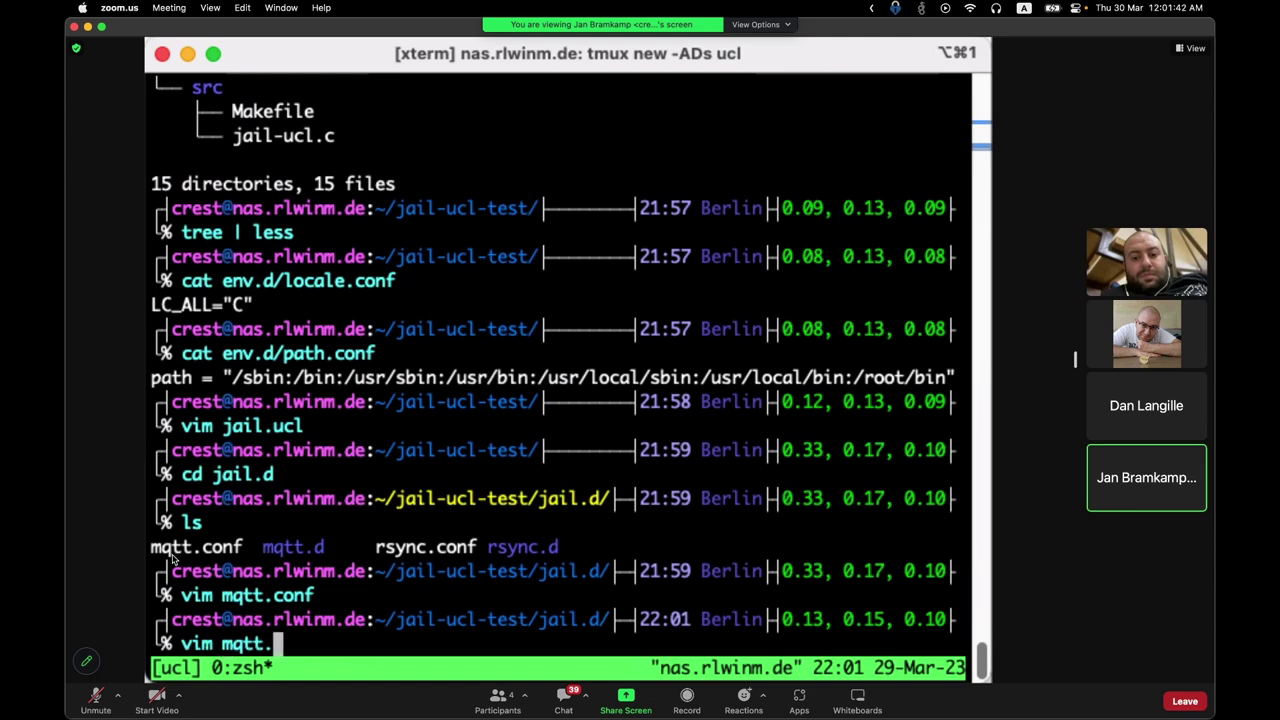
{"action": "key", "text": "ctrl+c"}
{"action": "type", "text": "cd mqtt.d"}
{"action": "key", "text": "Return"}
{"action": "type", "text": "l"}
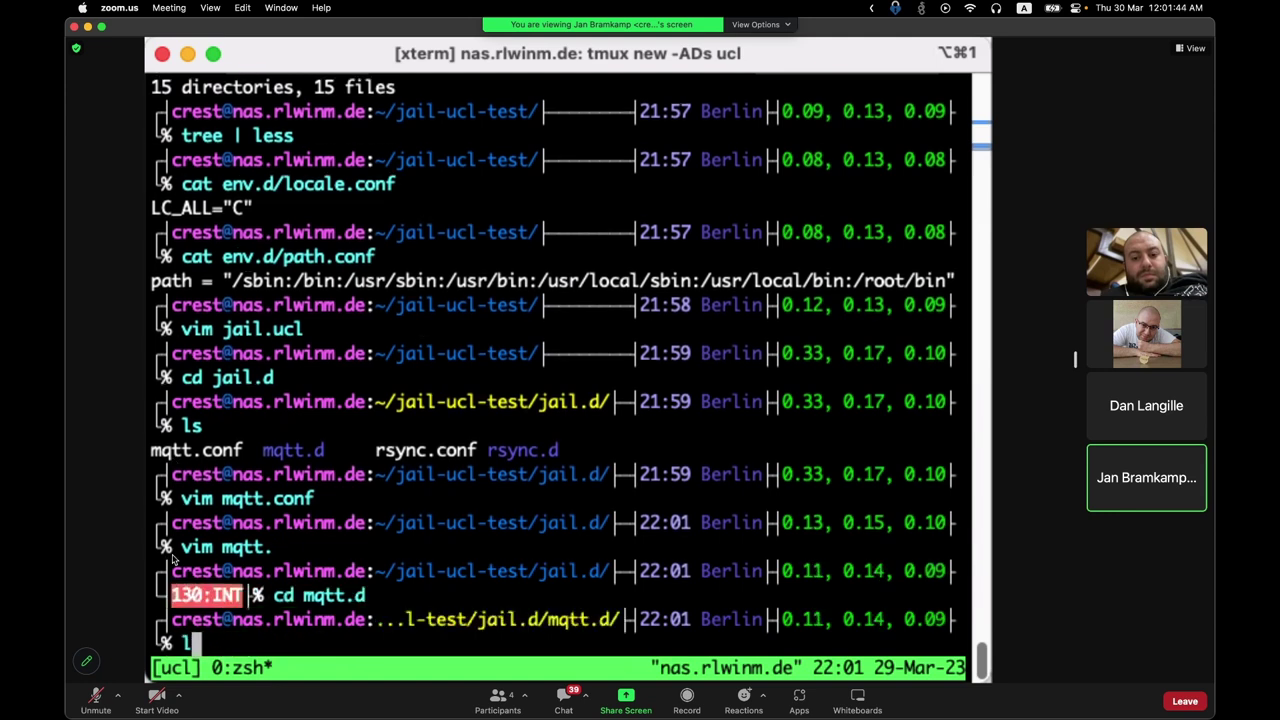
{"action": "type", "text": "s"}
{"action": "key", "text": "Return"}
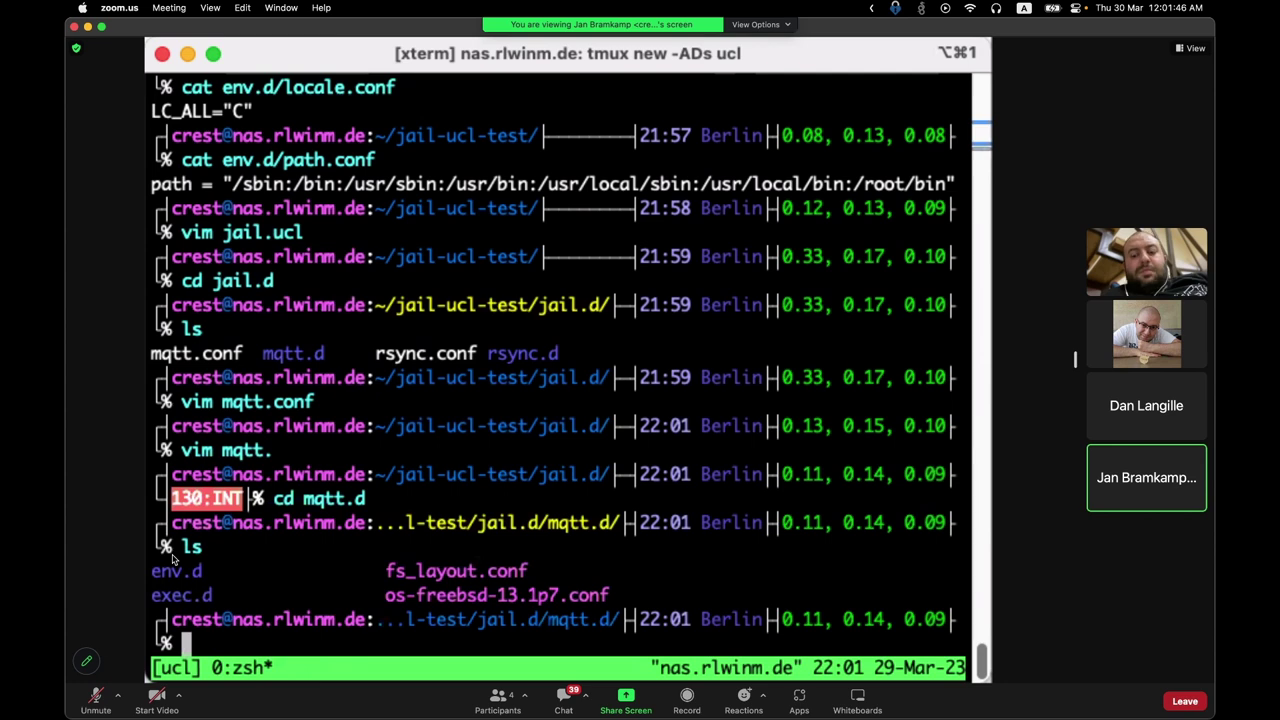
Step: Open fs_layout.conf in vim and move down to the append_name line
{"action": "type", "text": "vim fs_layout.conf"}
{"action": "key", "text": "Return"}
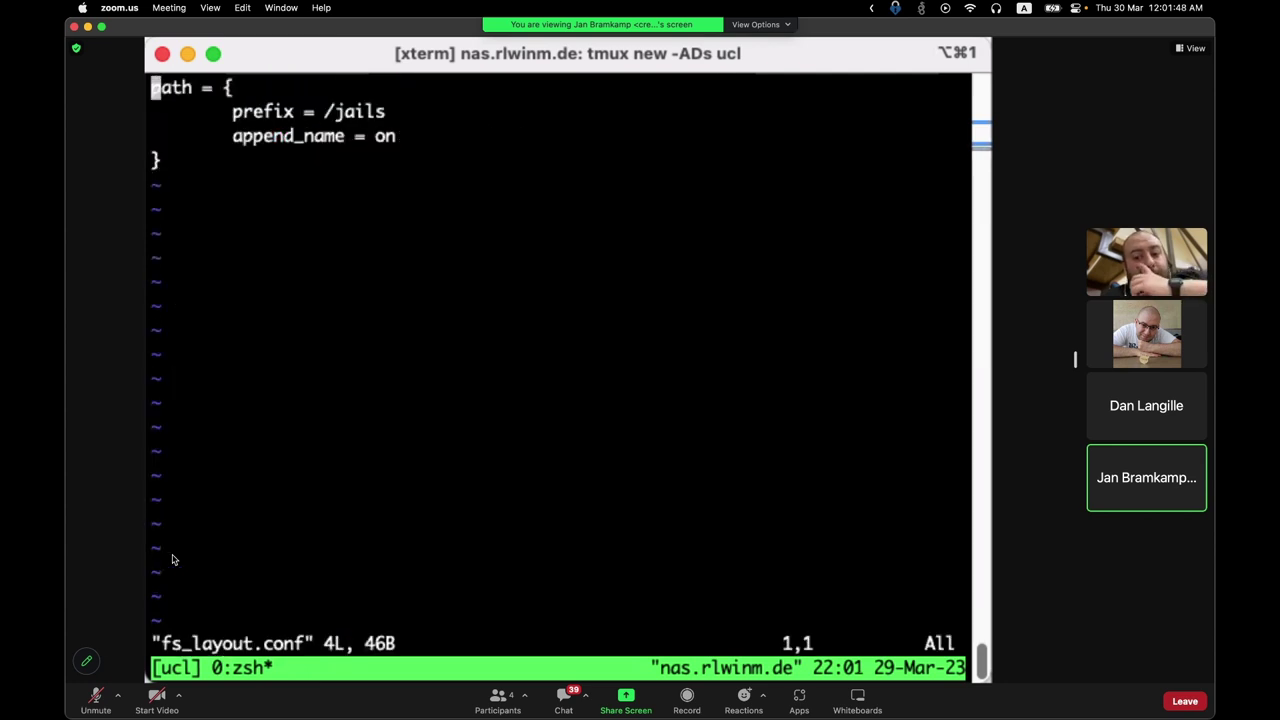
{"action": "key", "text": "Return"}
{"action": "key", "text": "Return"}
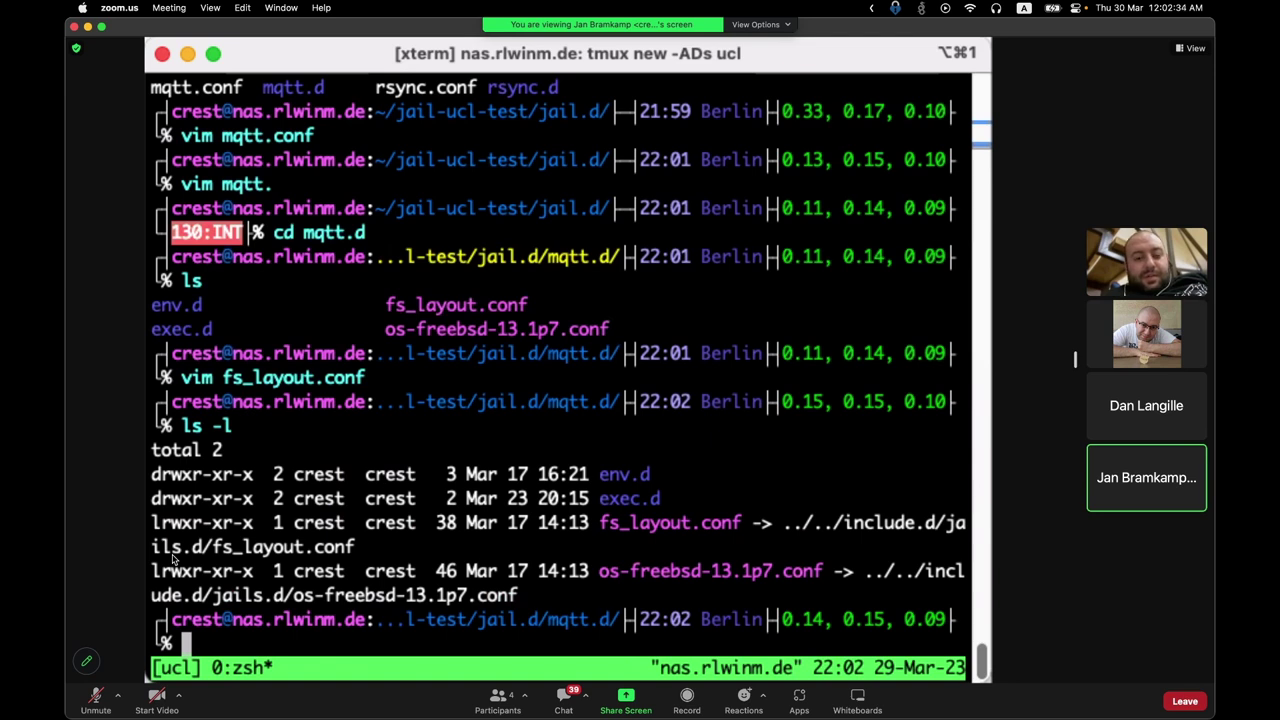
Step: Open os-freebsd-13.1p7.conf in vim, jump to the end of the os block, then quit with :q
{"action": "type", "text": "vim"}
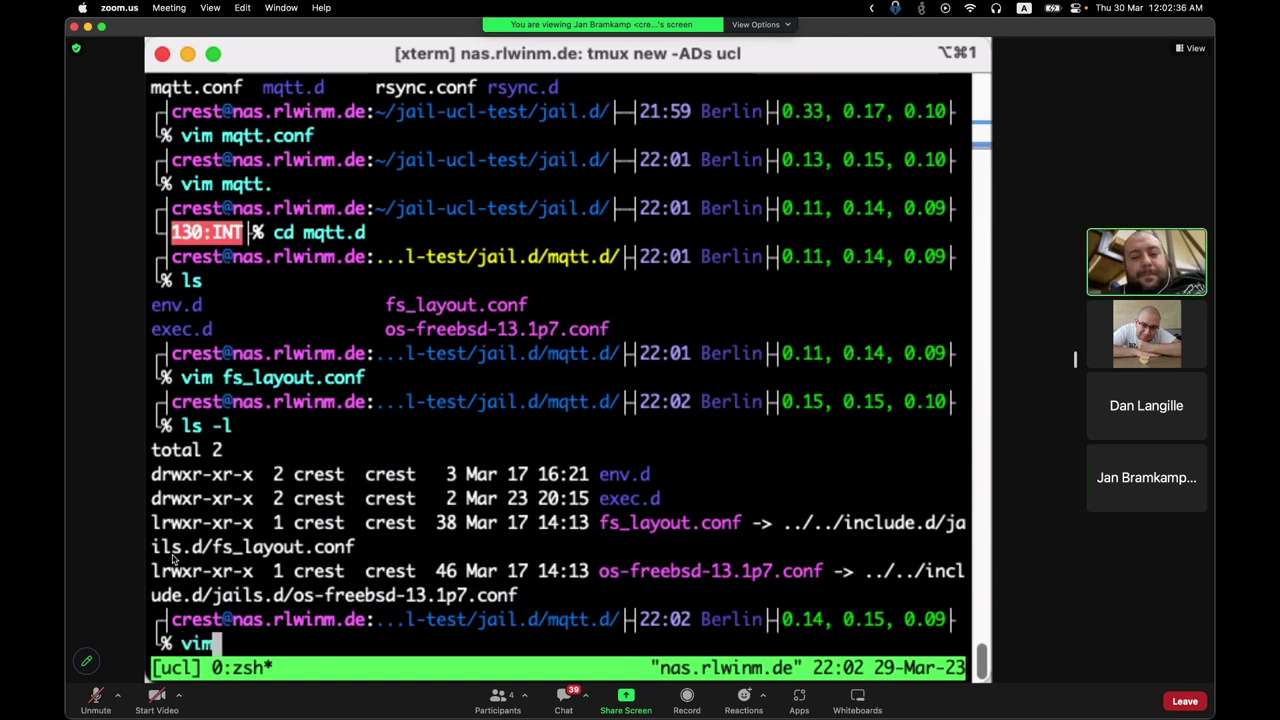
{"action": "type", "text": " os-freebsd-13.1p7.conf"}
{"action": "key", "text": "Return"}
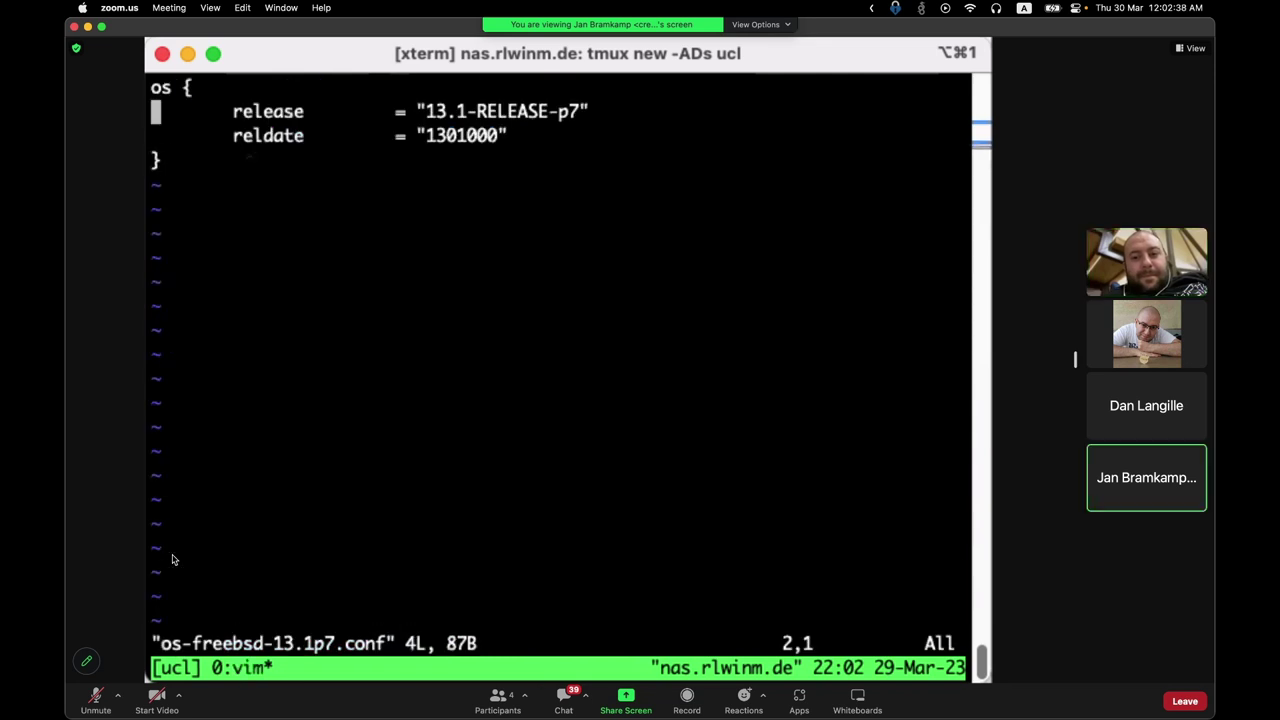
{"action": "key", "text": "shift+g"}
{"action": "type", "text": ":q"}
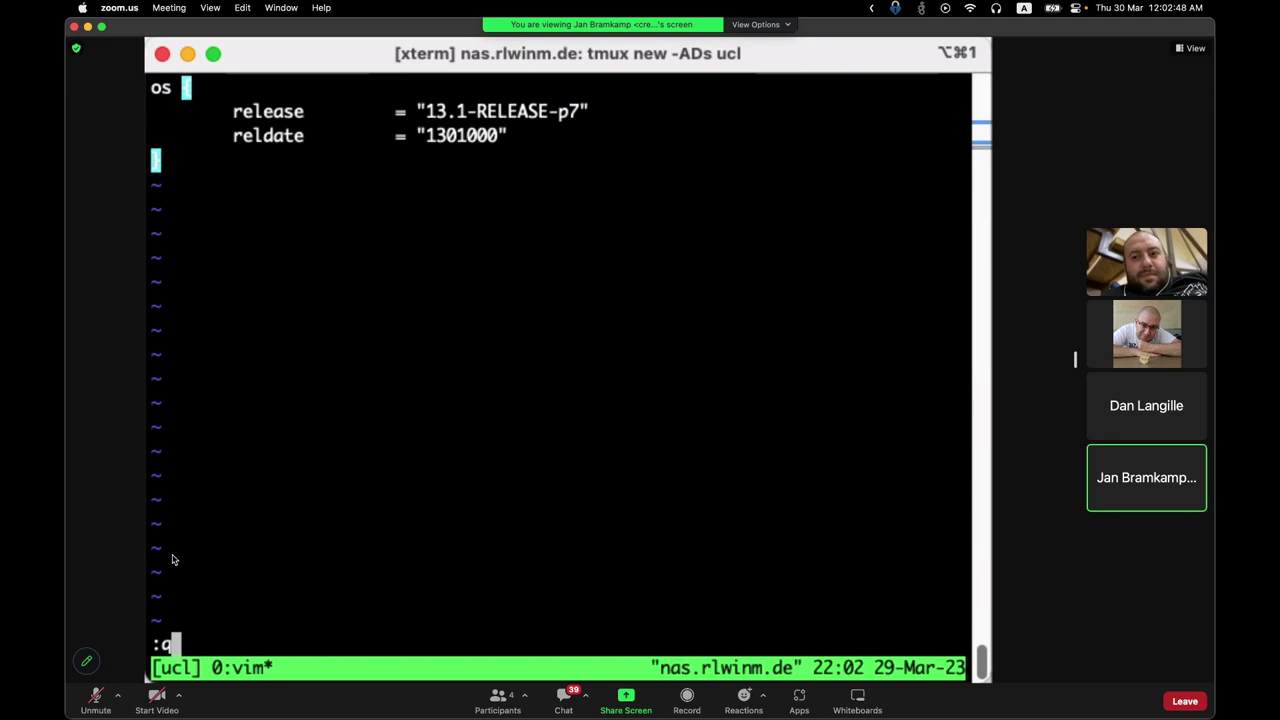
{"action": "key", "text": "Return"}
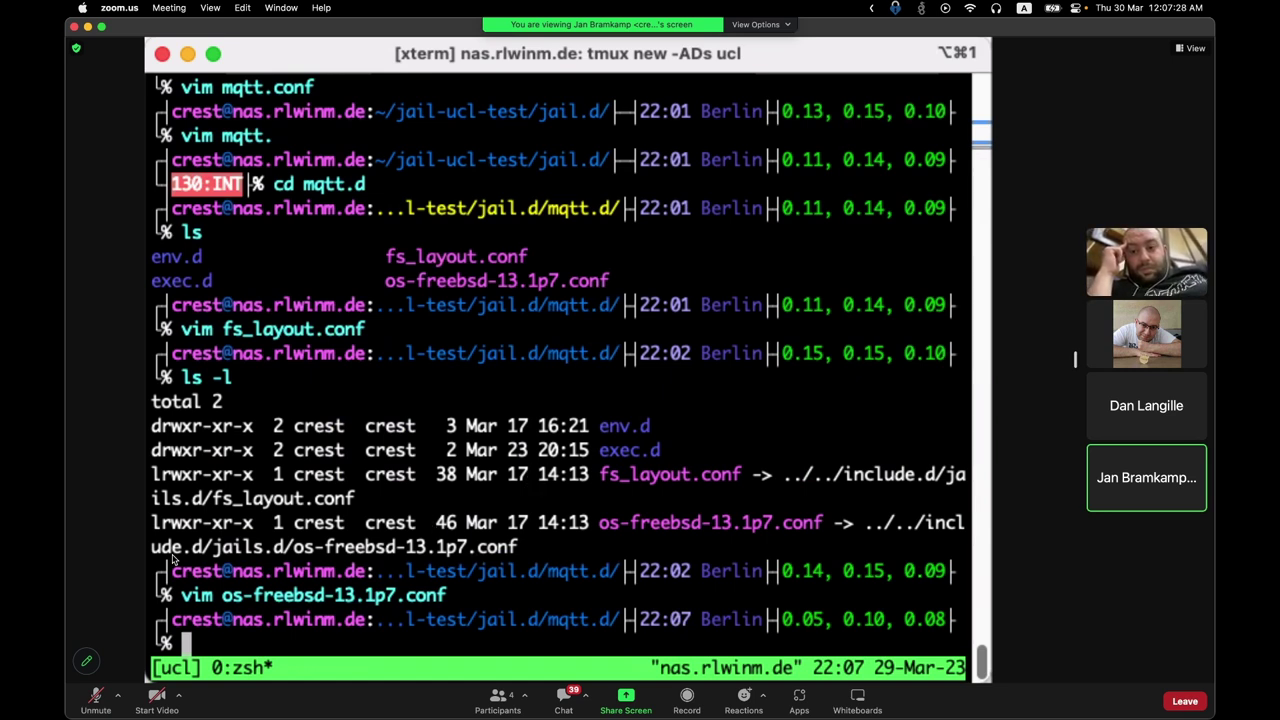
Step: Enter exec.d, confirm with ls that it is empty, and go back up to mqtt.d
{"action": "type", "text": "cd e"}
{"action": "key", "text": "Tab"}
{"action": "type", "text": "c"}
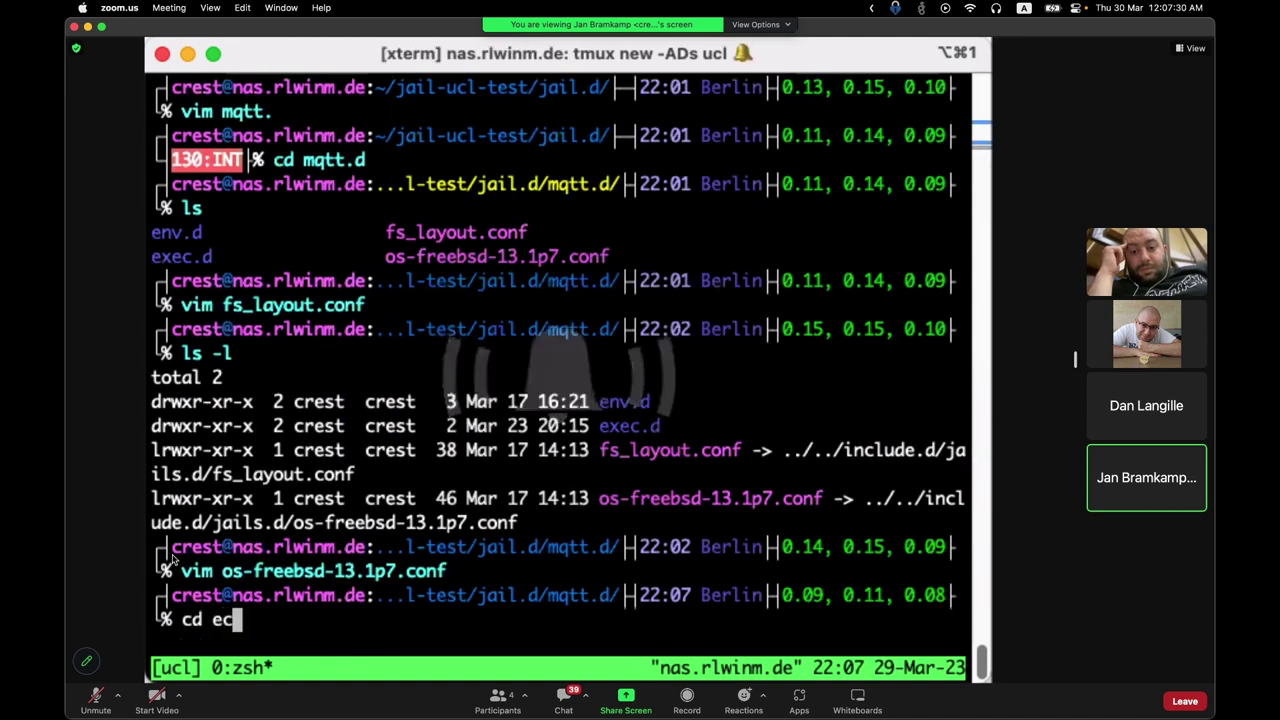
{"action": "key", "text": "Tab"}
{"action": "key", "text": "Return"}
{"action": "type", "text": "ls"}
{"action": "key", "text": "Return"}
{"action": "type", "text": "cd .."}
{"action": "key", "text": "Return"}
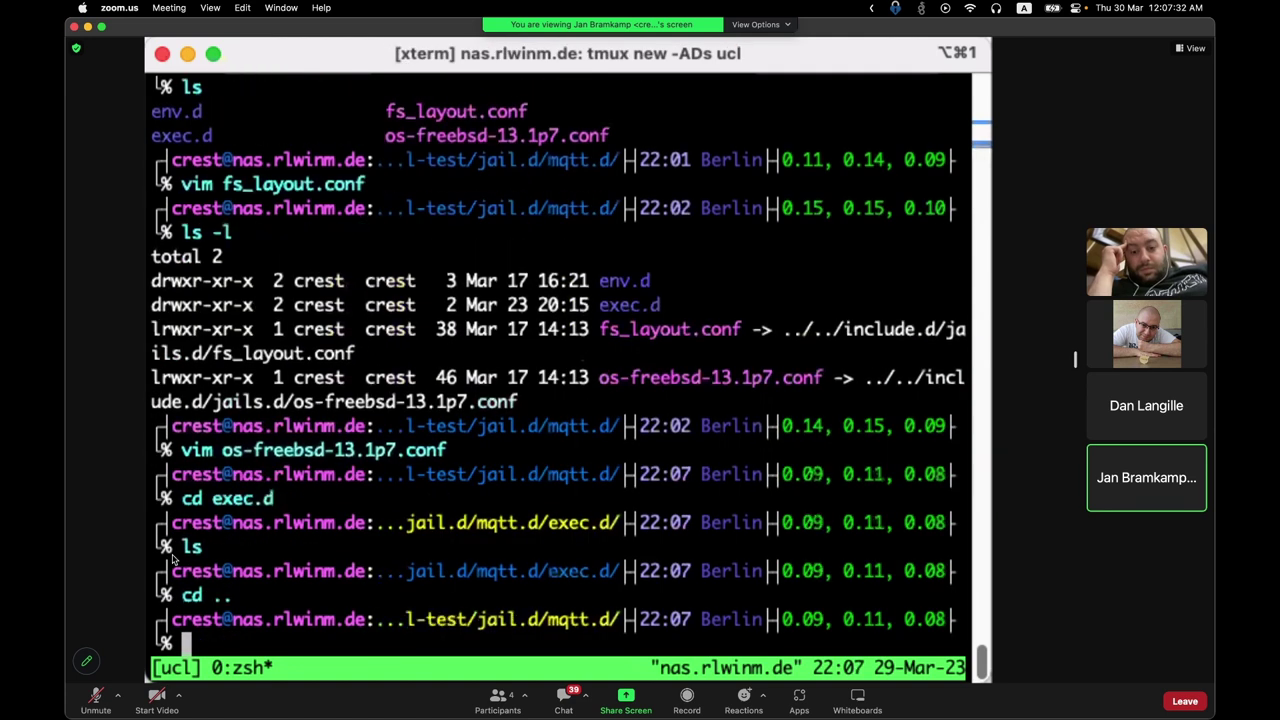
{"action": "type", "text": "ls"}
{"action": "key", "text": "Return"}
Step: Show a long listing of mqtt.d with ls -l
{"action": "type", "text": "cd e"}
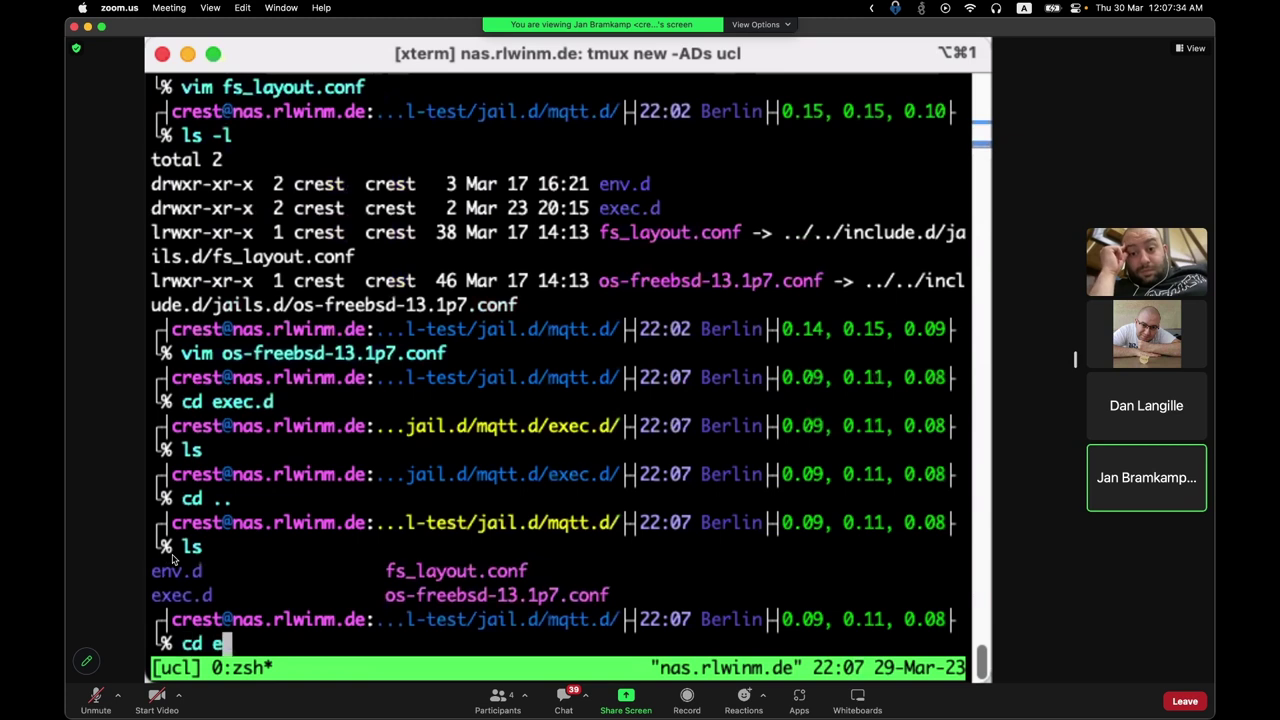
{"action": "key", "text": "Tab"}
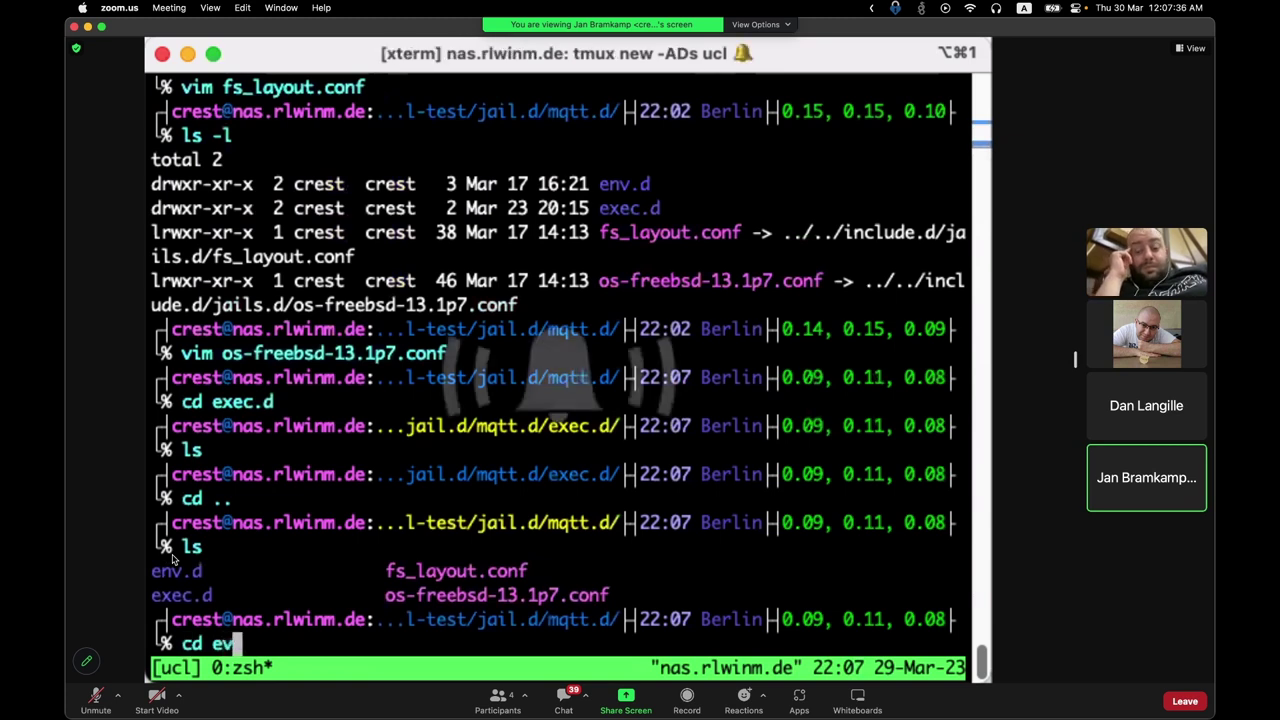
{"action": "key", "text": "BackSpace"}
{"action": "key", "text": "BackSpace"}
{"action": "key", "text": "BackSpace"}
{"action": "key", "text": "BackSpace"}
{"action": "type", "text": "ls -l"}
{"action": "key", "text": "Return"}
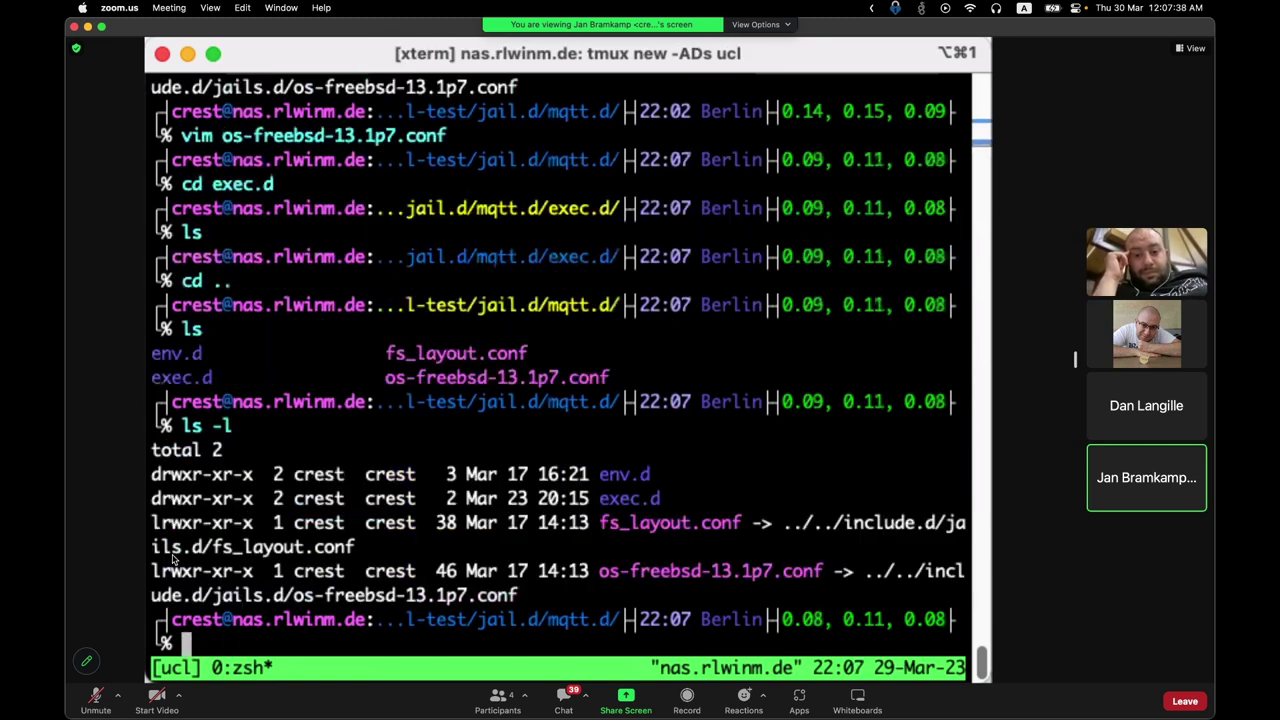
Step: List mqtt.d's non-directory files with find -s * -not -type d
{"action": "type", "text": "find -s *"}
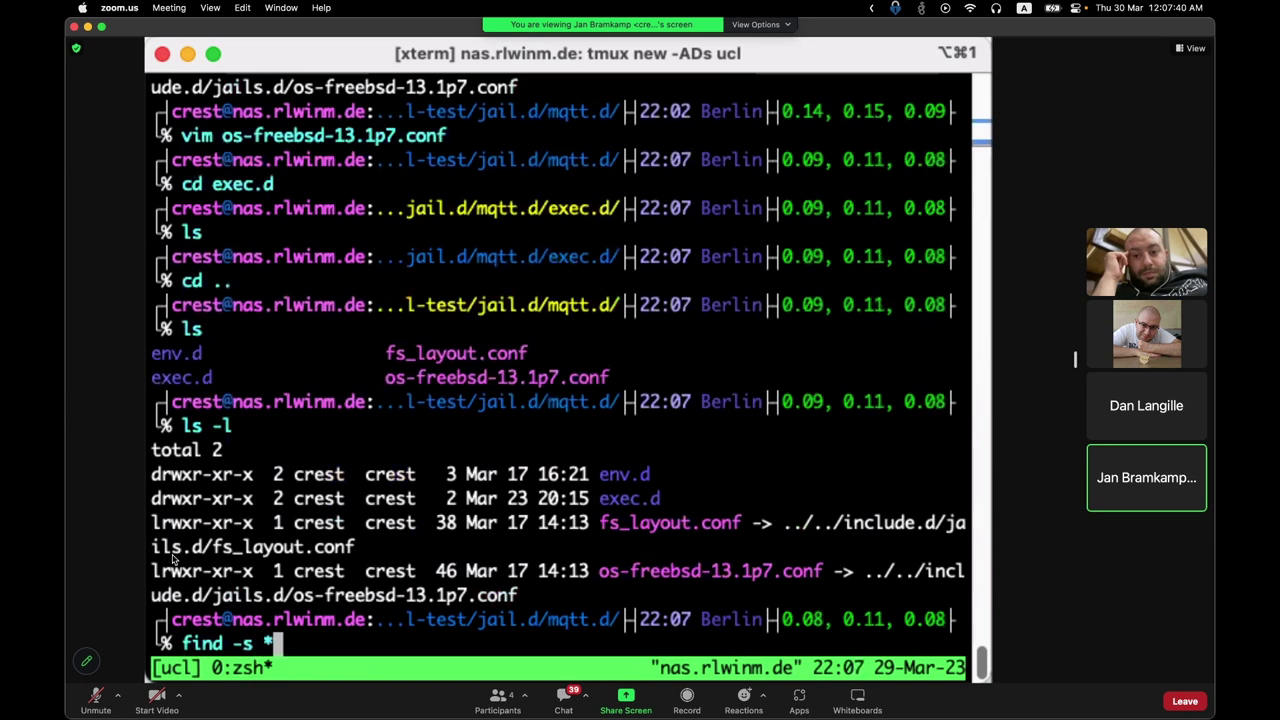
{"action": "type", "text": " ty"}
{"action": "key", "text": "BackSpace"}
{"action": "key", "text": "BackSpace"}
{"action": "type", "text": "-type d"}
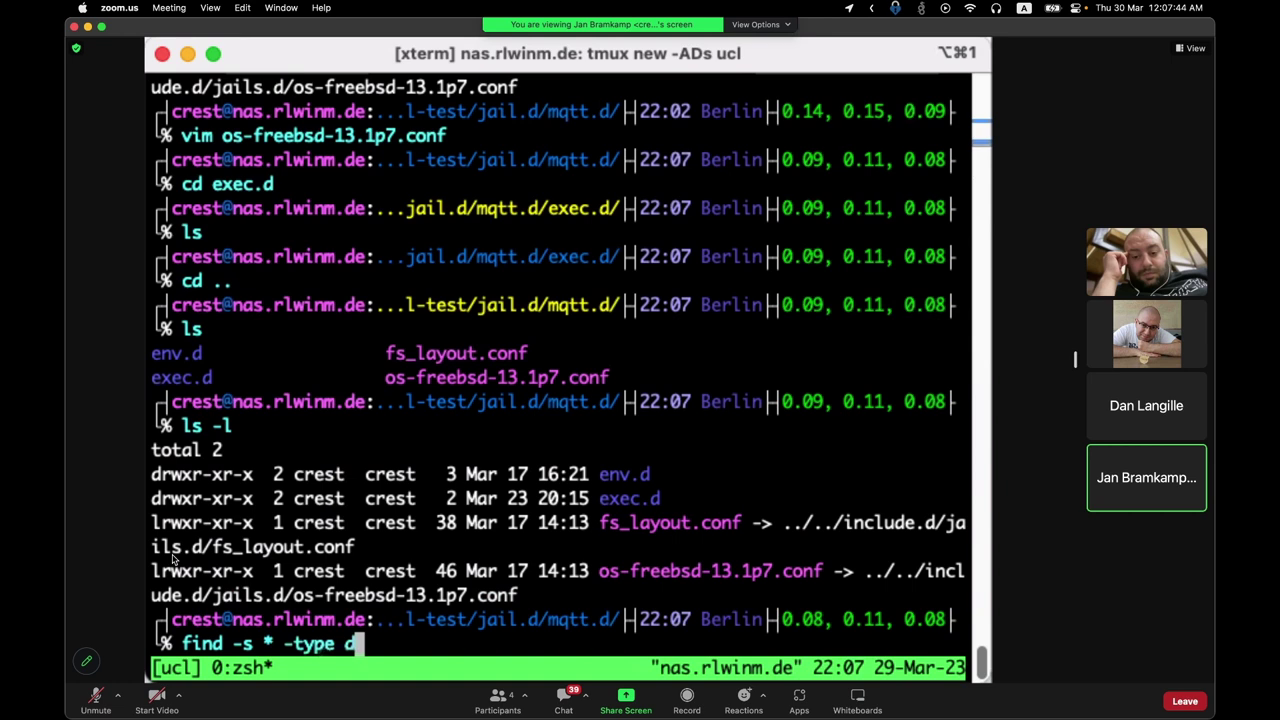
{"action": "key", "text": "alt+b"}
{"action": "key", "text": "alt+b"}
{"action": "type", "text": "-"}
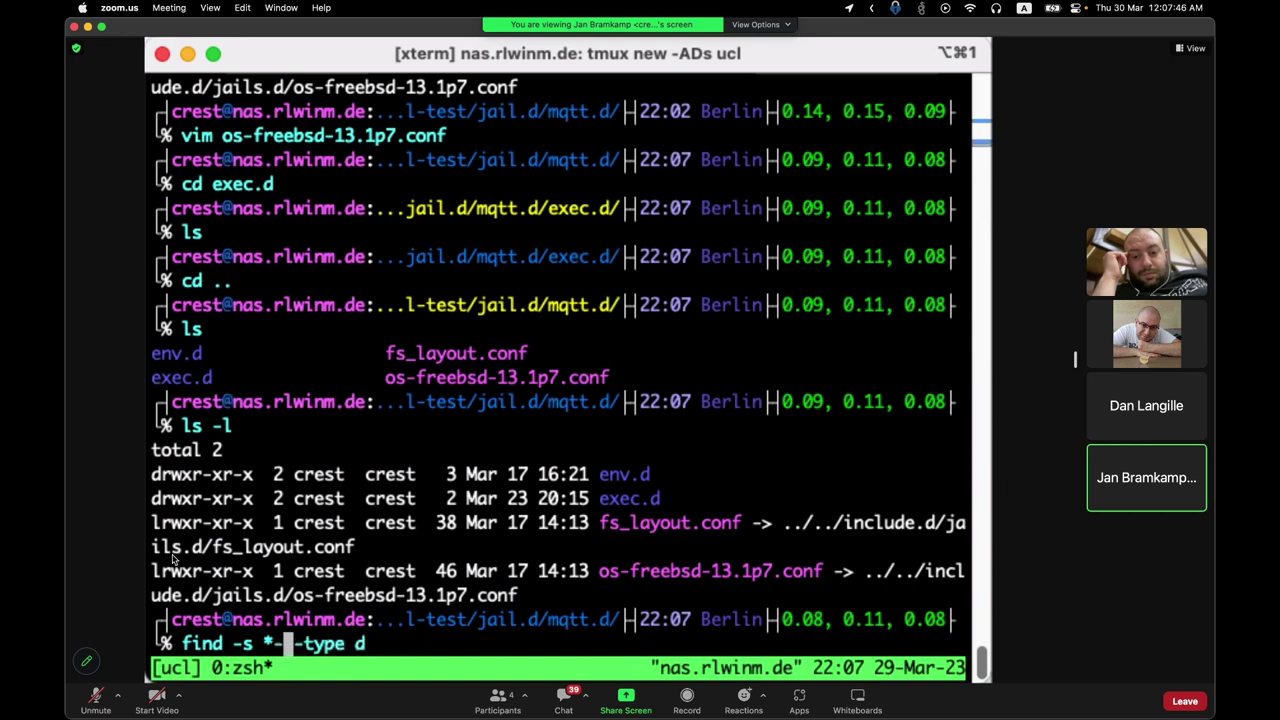
{"action": "type", "text": "not"}
{"action": "key", "text": "Return"}
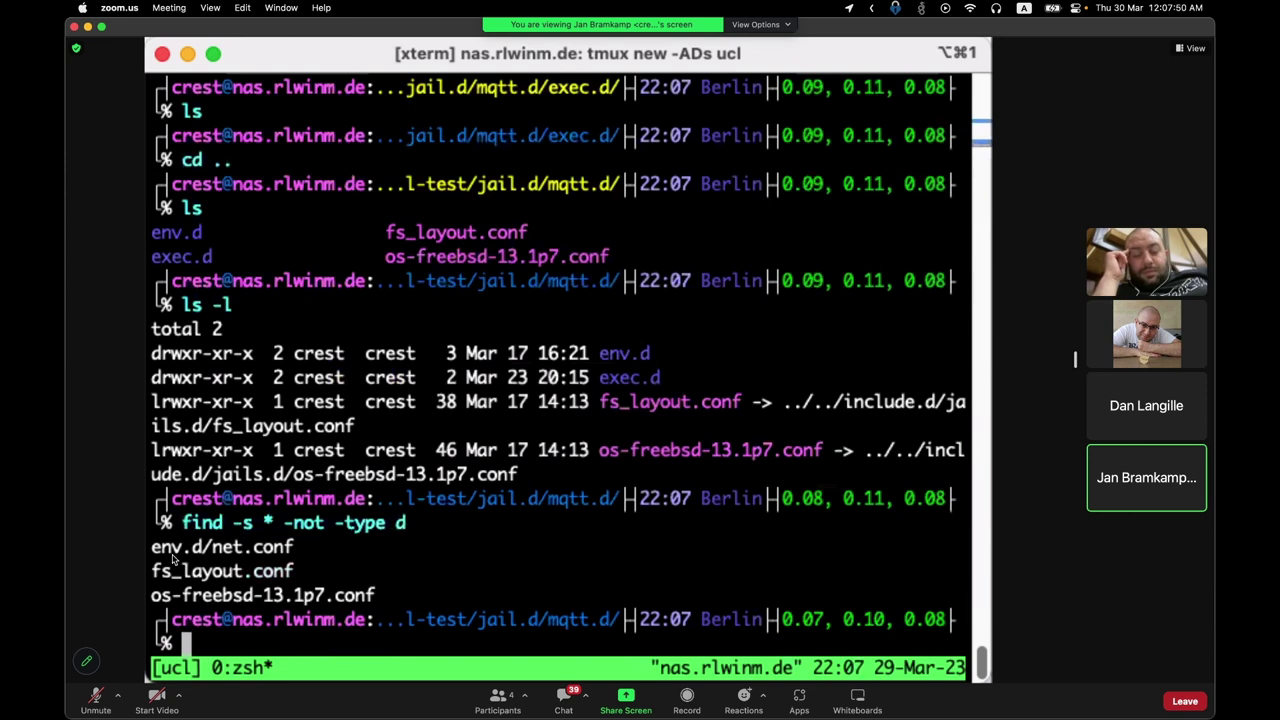
{"action": "type", "text": "env"}
{"action": "key", "text": "Tab"}
Step: Print env.d/net.conf with cat, showing bridge = bridge0 and epair = epair0
{"action": "type", "text": "v"}
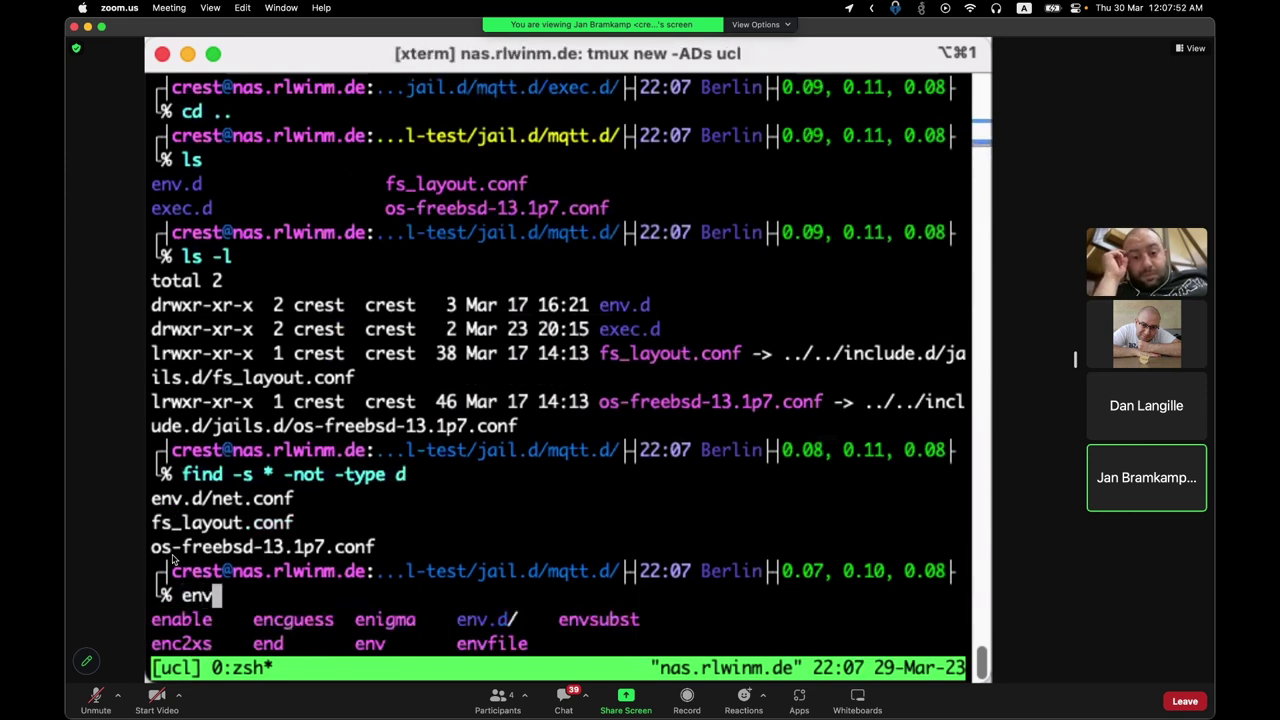
{"action": "key", "text": "BackSpace"}
{"action": "key", "text": "BackSpace"}
{"action": "key", "text": "BackSpace"}
{"action": "type", "text": "cat env.d/"}
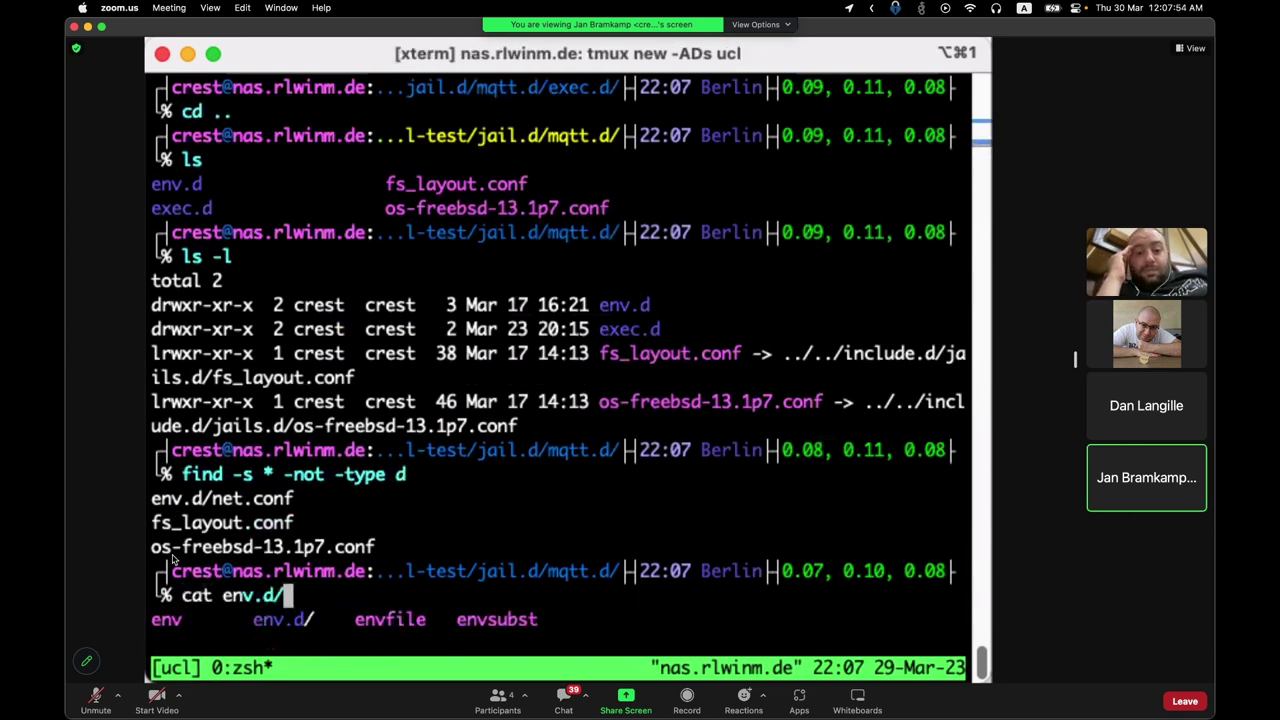
{"action": "key", "text": "Tab"}
{"action": "key", "text": "Return"}
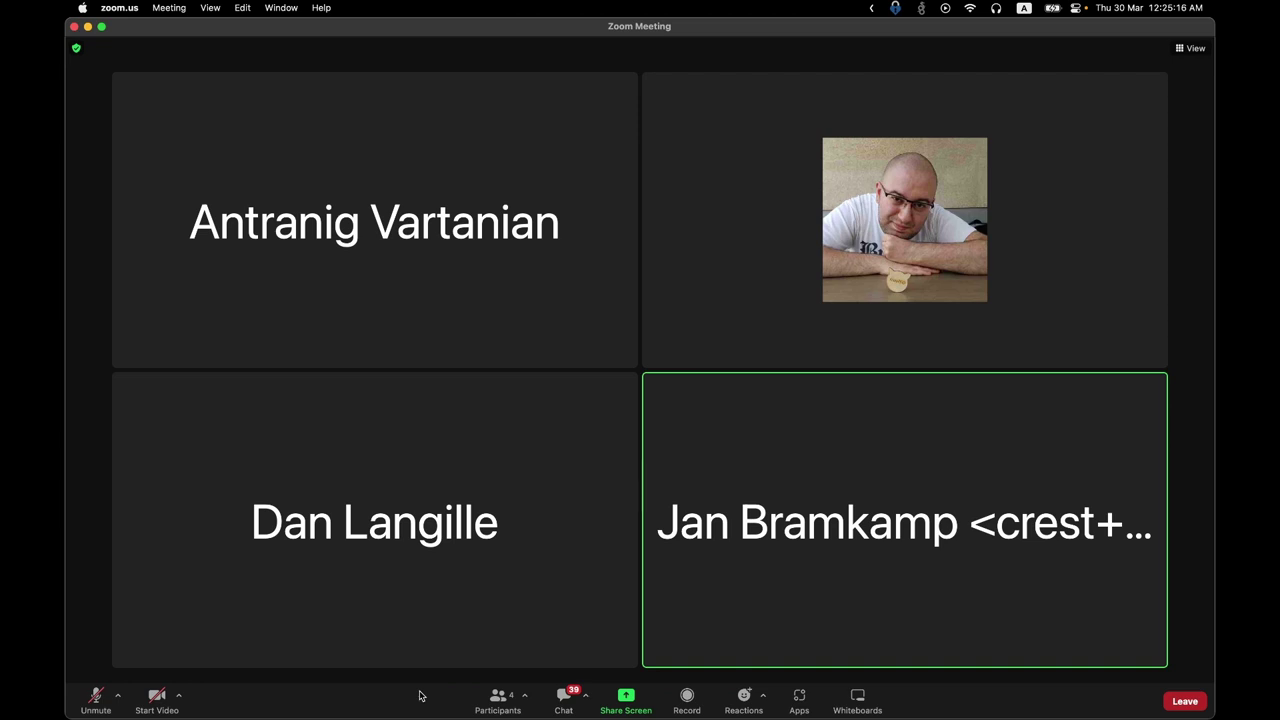
Step: In Textual, send a /query to a channel member containing your e-mail address, then return to Zoom
{"action": "key", "text": "super+Tab"}
{"action": "key", "text": "Tab"}
{"action": "key", "text": "Tab"}
{"action": "key", "text": "Tab"}
{"action": "key", "text": "Tab"}
{"action": "key", "text": "Tab"}
{"action": "key", "text": "Tab"}
{"action": "type", "text": "/"}
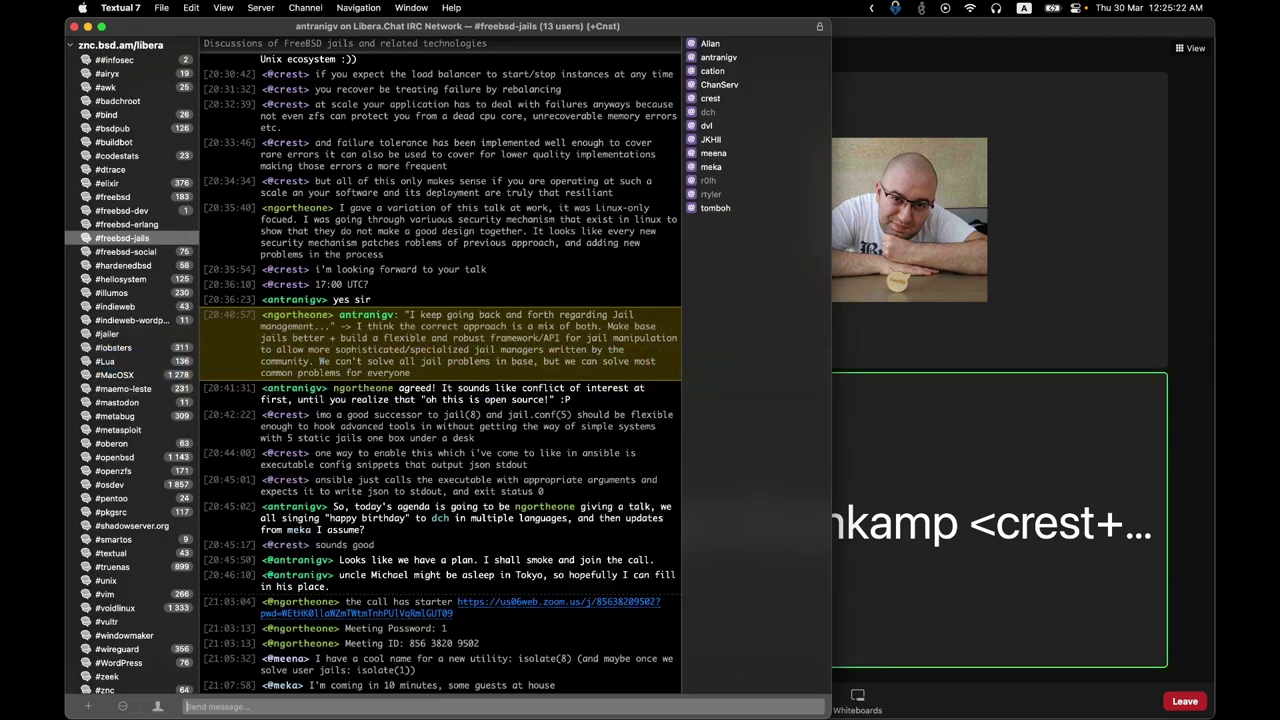
{"action": "type", "text": "query crest av"}
{"action": "key", "text": "BackSpace"}
{"action": "key", "text": "Return"}
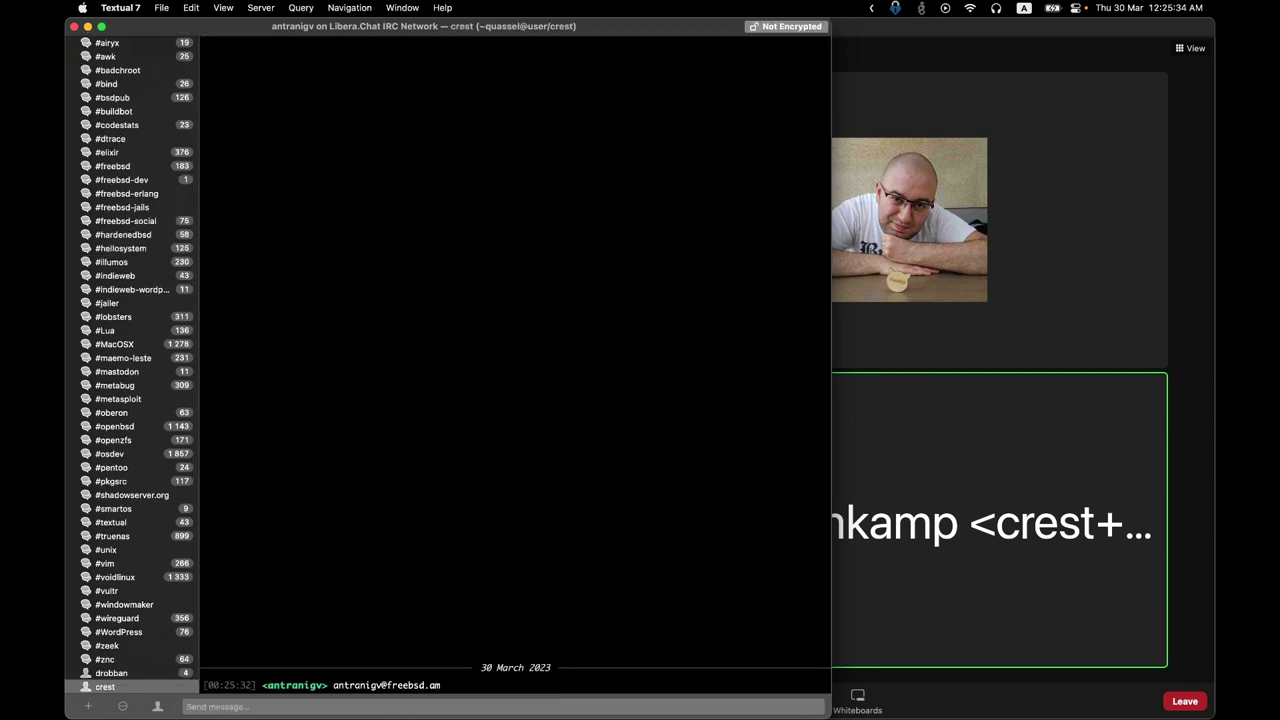
{"action": "key", "text": "super+Tab"}
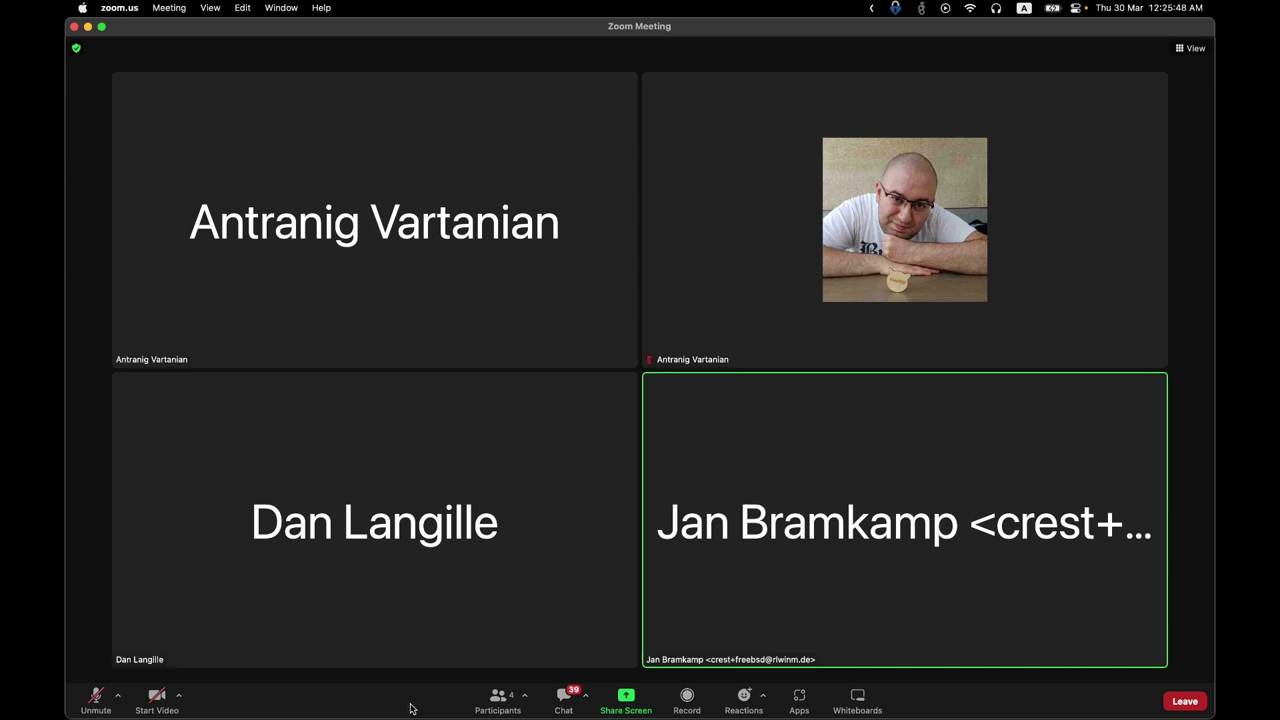
{"action": "left_click", "coordinate": [564, 700]}
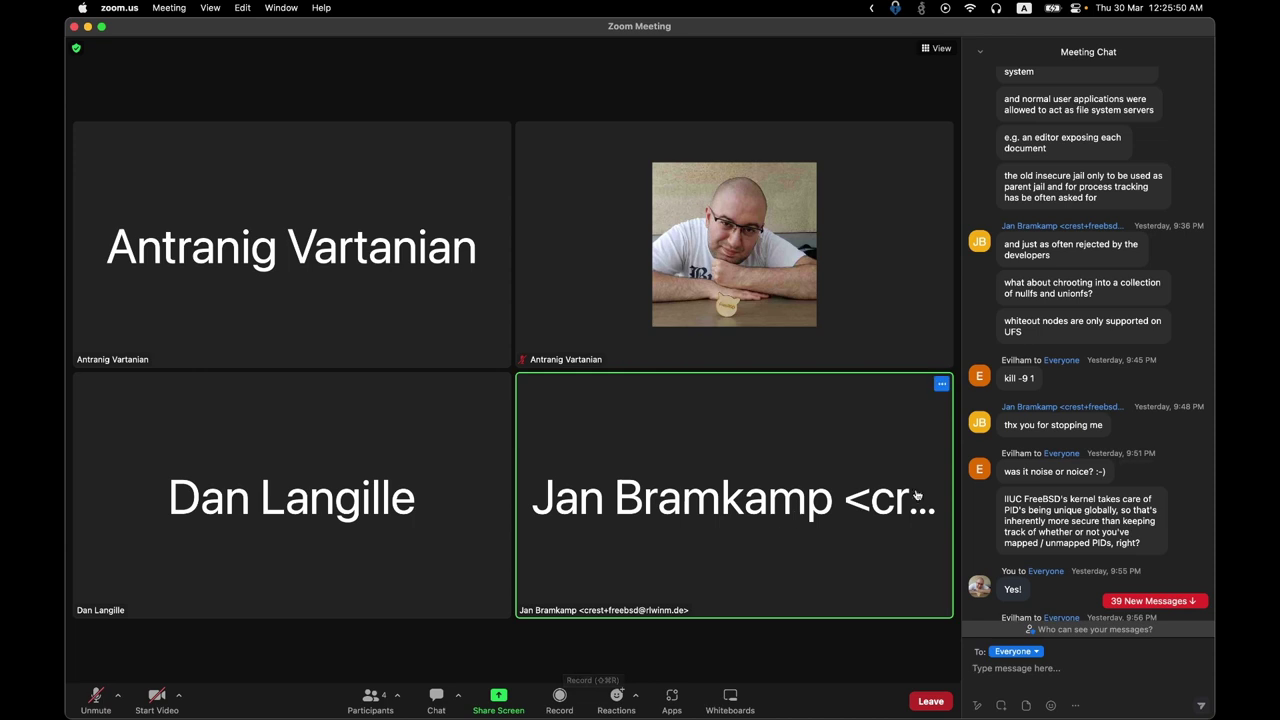
{"action": "scroll", "coordinate": [1073, 465], "scroll_direction": "down", "scroll_amount": 10}
{"action": "scroll", "coordinate": [1073, 465], "scroll_direction": "down", "scroll_amount": 15}
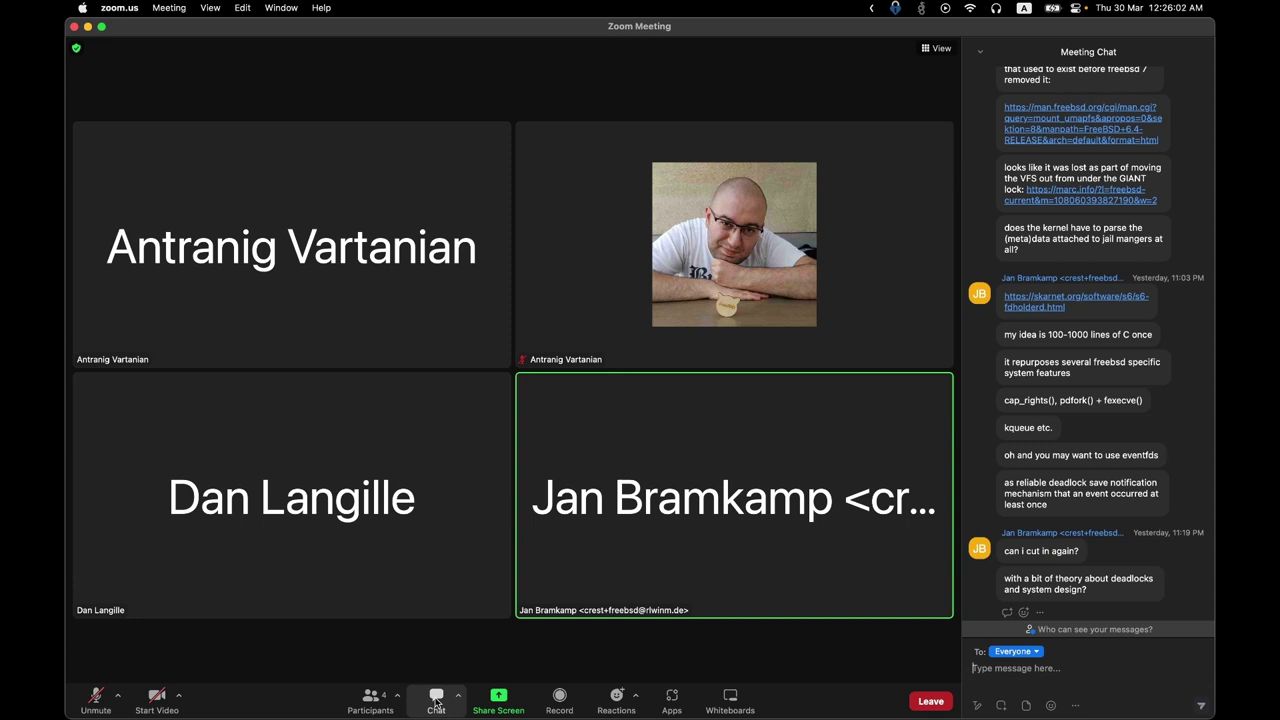
{"action": "left_click", "coordinate": [436, 700]}
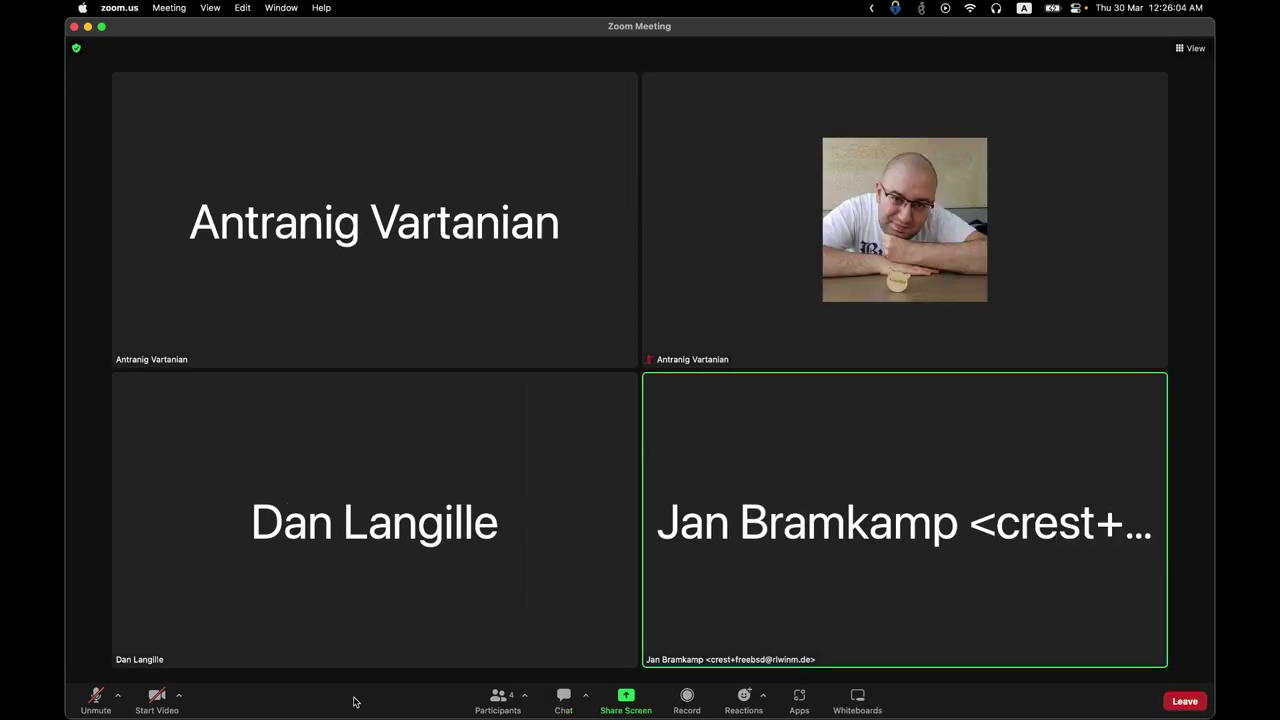
{"action": "key", "text": "super+Tab"}
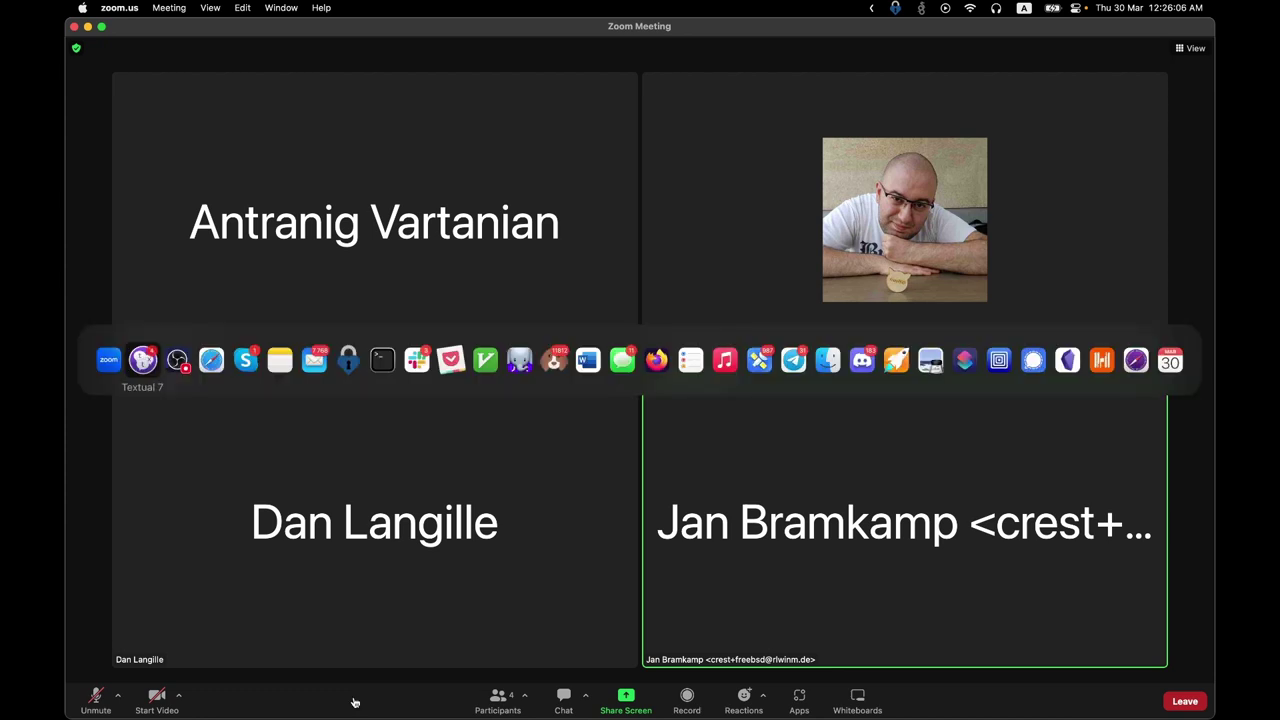
{"action": "key", "text": "super+Tab"}
{"action": "key", "text": "super+Tab"}
{"action": "key", "text": "Tab"}
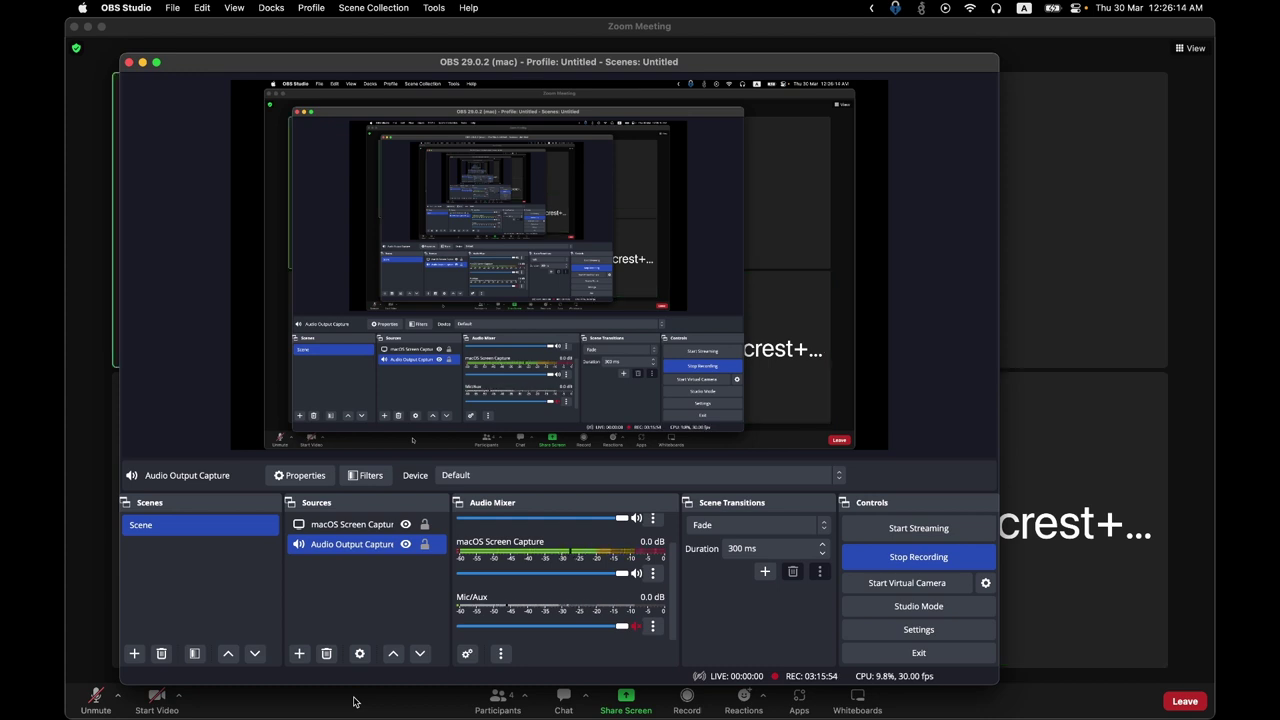
{"action": "key", "text": "super+Tab"}
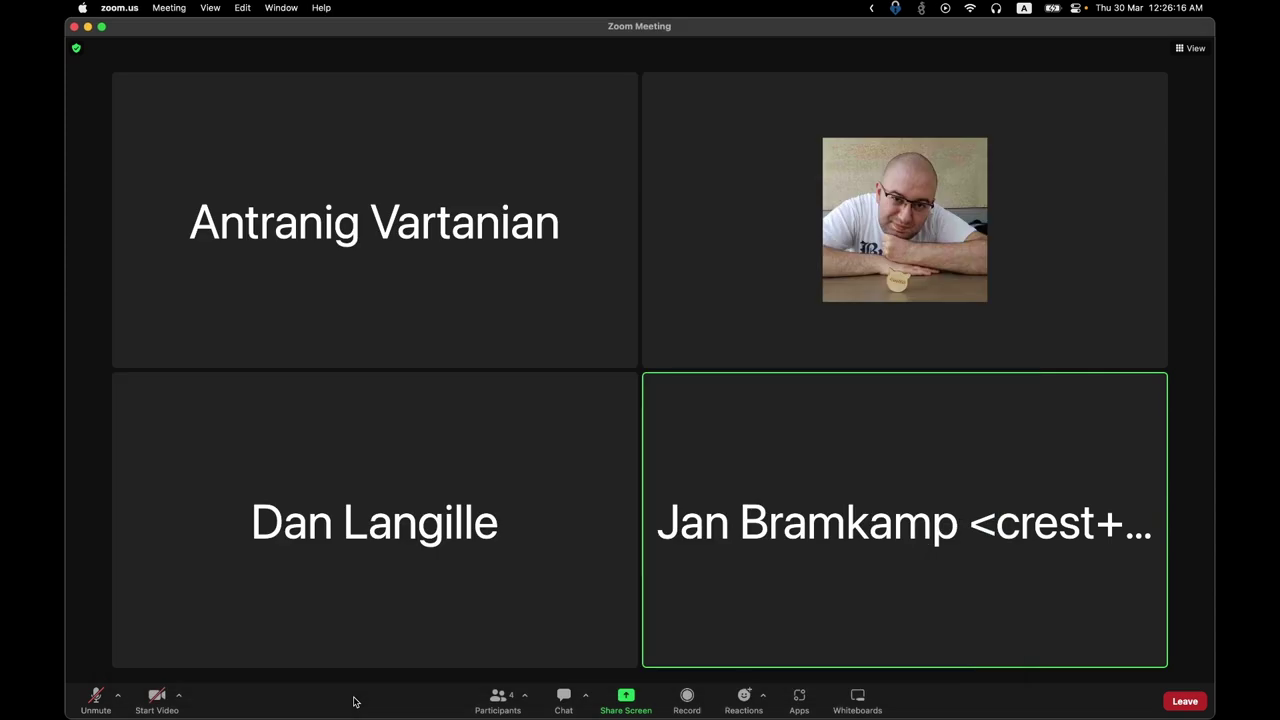